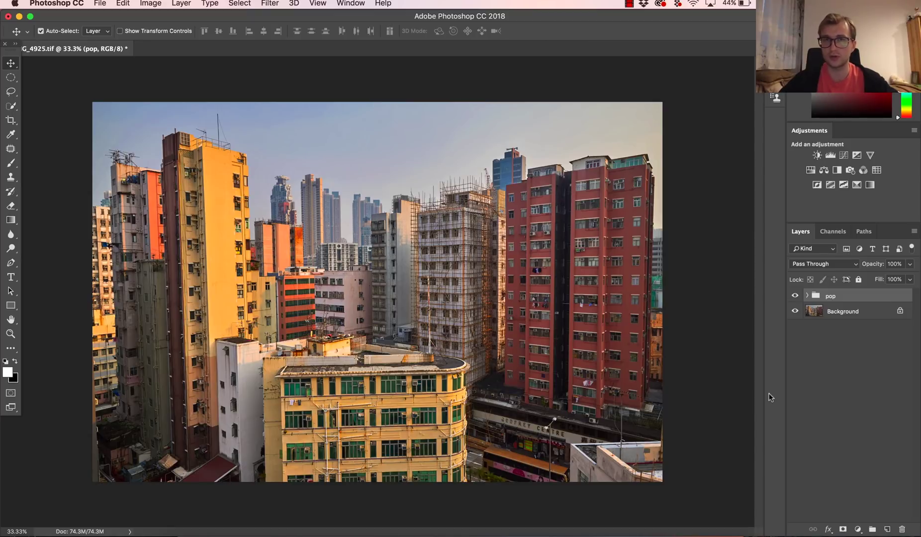
Compare the photo with the pop group hidden, then delete the pop group.
{"action": "left_click", "coordinate": [795, 296]}
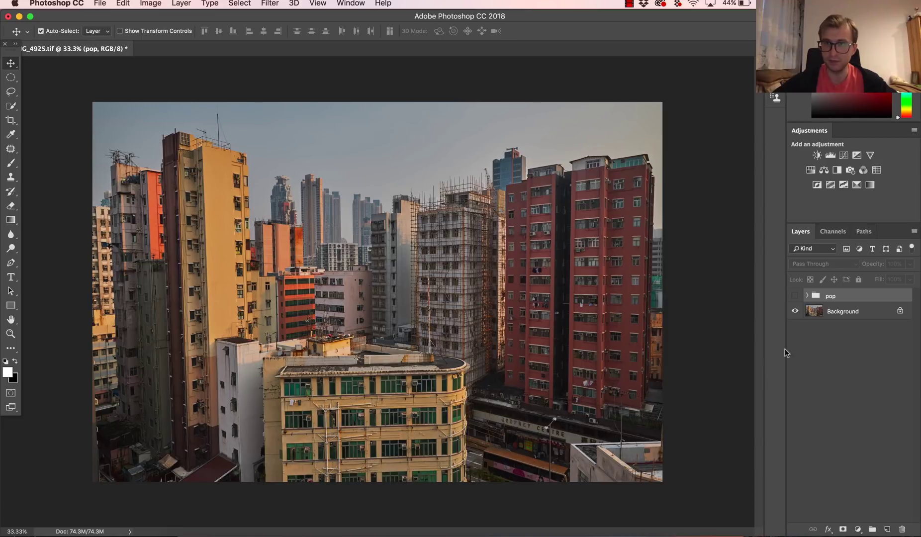
{"action": "left_click", "coordinate": [794, 295]}
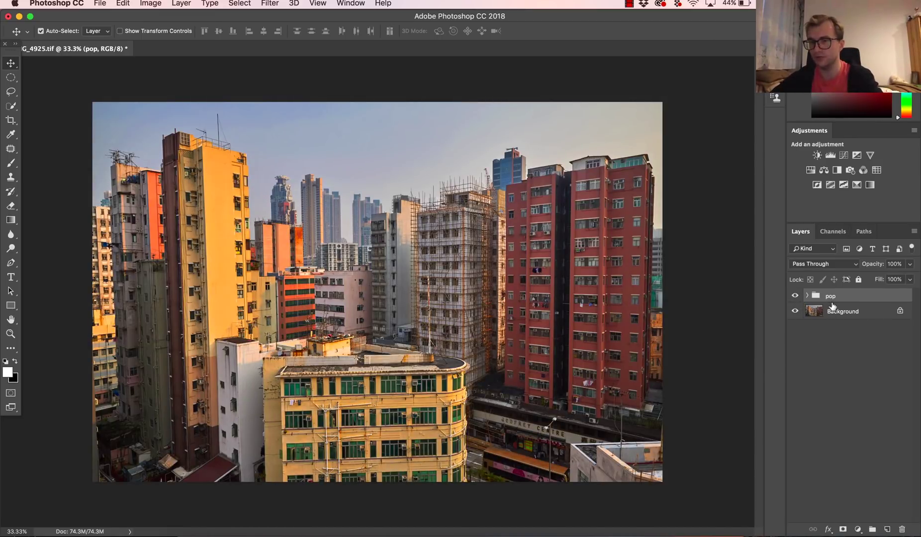
{"action": "key", "text": "Delete"}
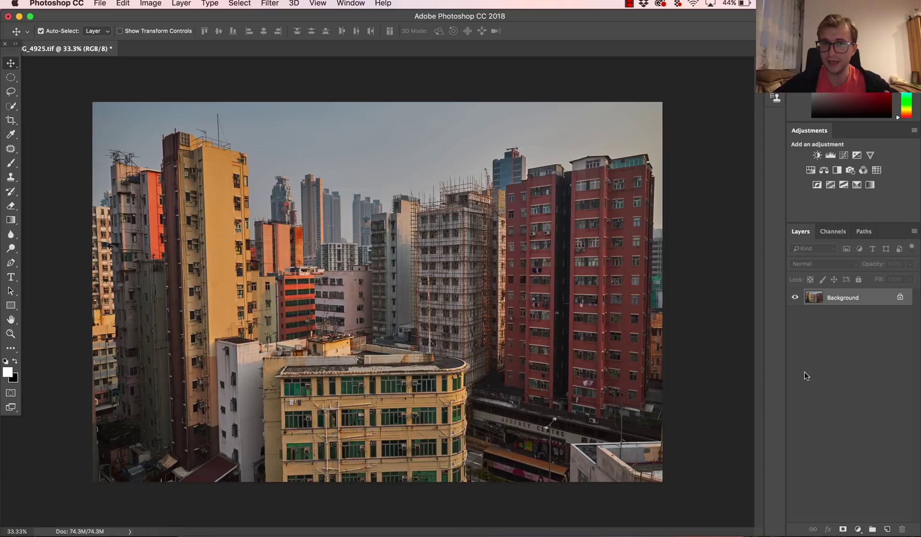
Add a Hue/Saturation adjustment layer and turn on its targeted adjustment hand.
{"action": "left_click", "coordinate": [857, 530]}
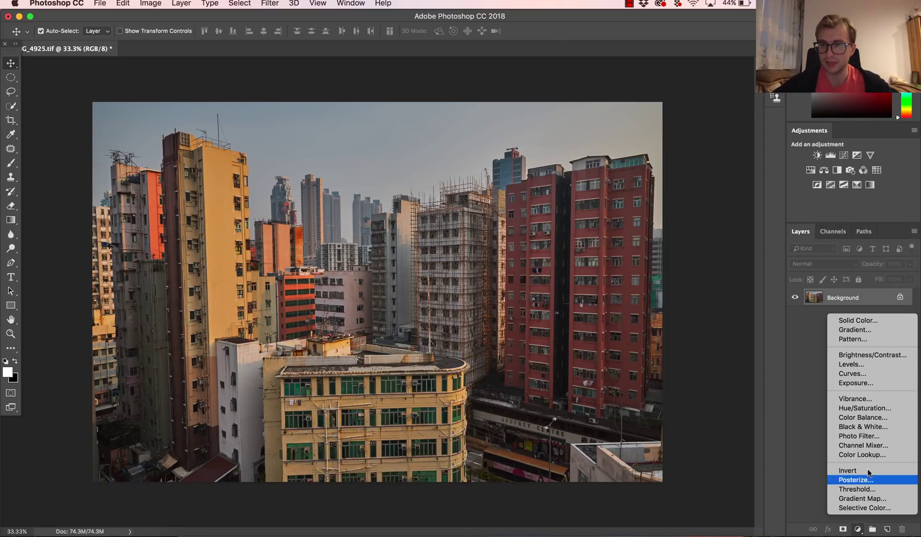
{"action": "left_click", "coordinate": [865, 407]}
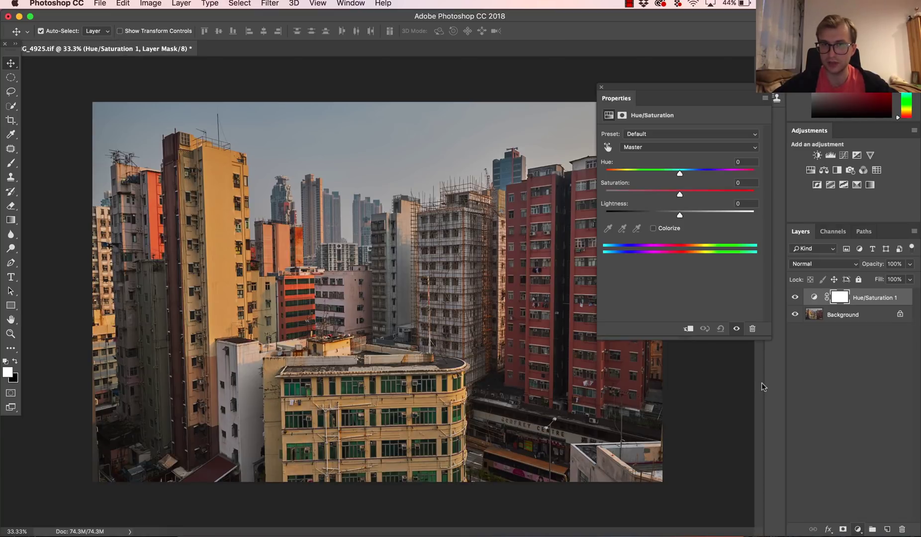
{"action": "left_click", "coordinate": [608, 147]}
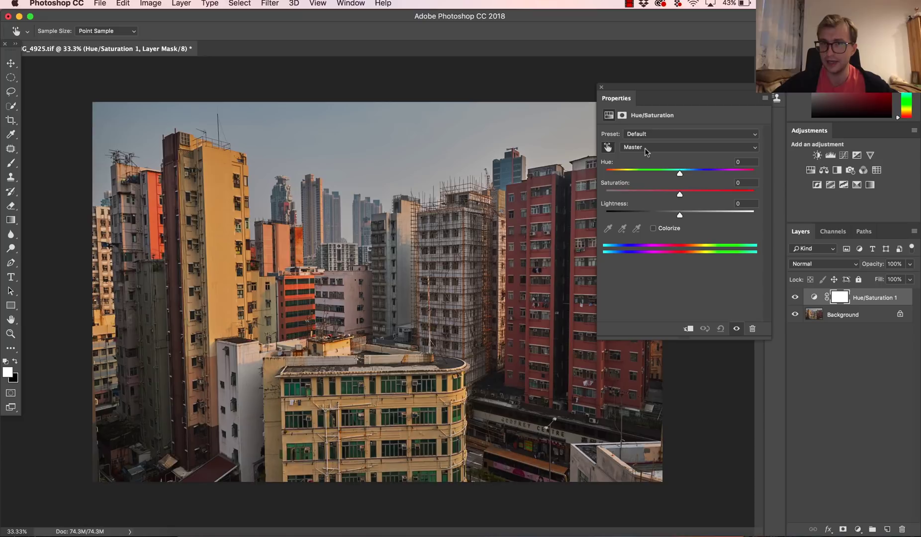
{"action": "left_click", "coordinate": [649, 146]}
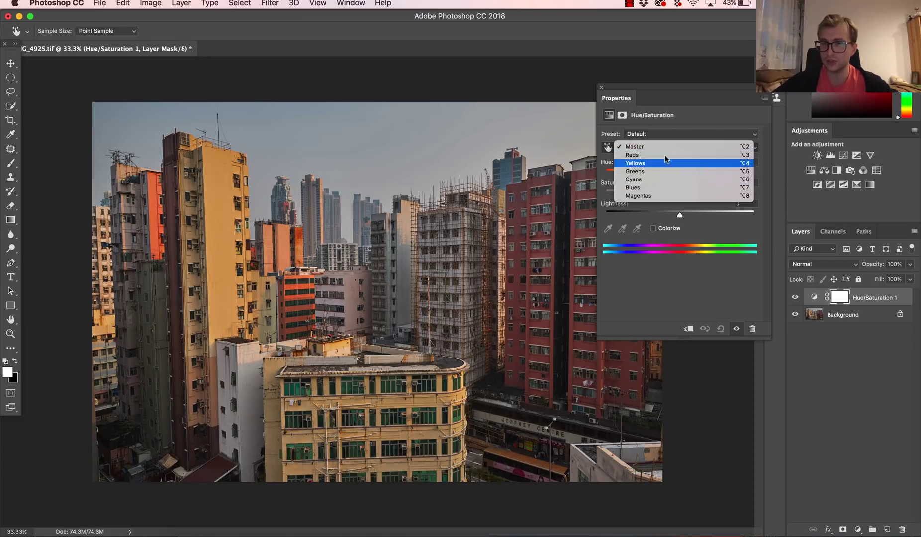
{"action": "left_click", "coordinate": [609, 148]}
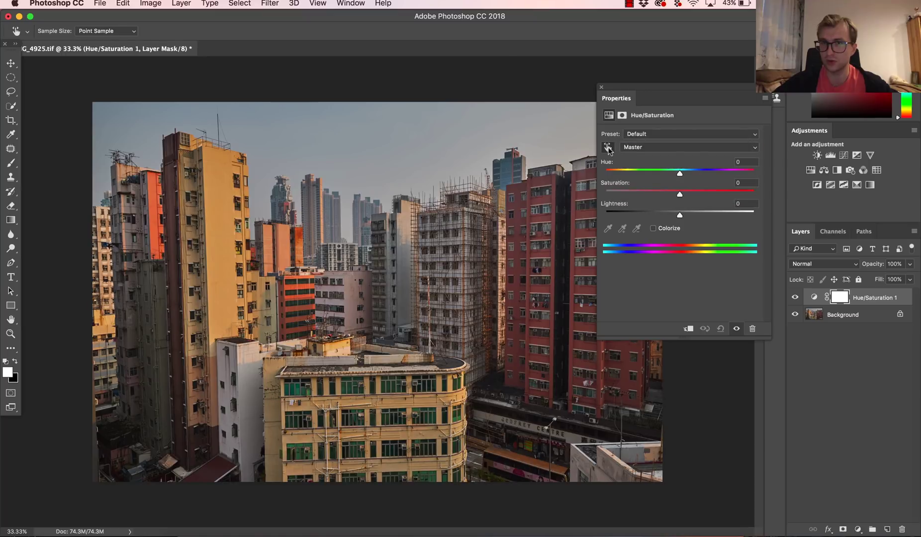
{"action": "left_click", "coordinate": [609, 148]}
{"action": "left_click", "coordinate": [608, 149]}
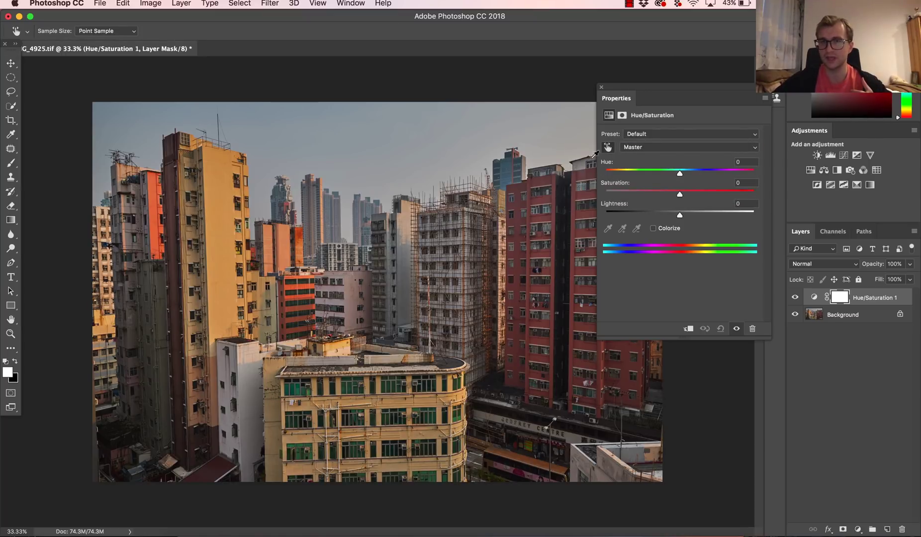
Target Yellows from a yellow building, narrow the range, and set Saturation to +29.
{"action": "left_click", "coordinate": [220, 193]}
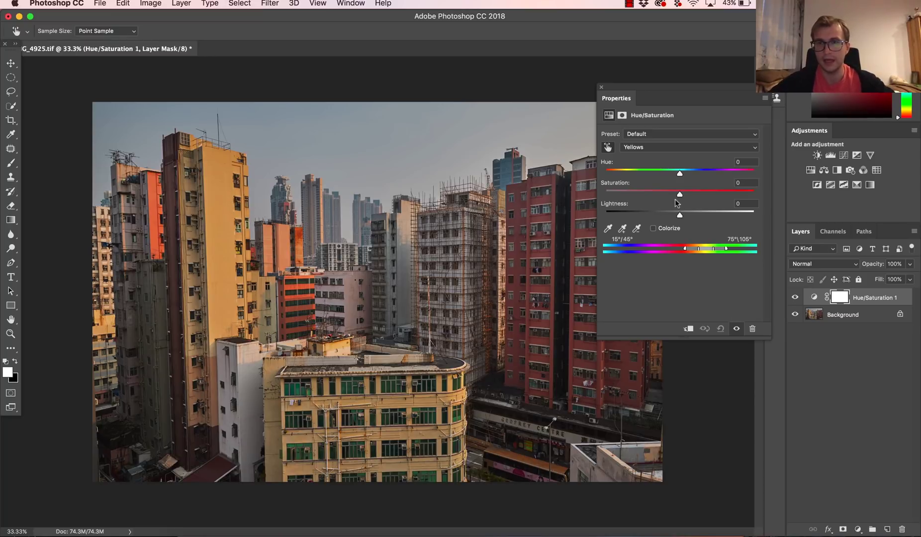
{"action": "left_click_drag", "start_coordinate": [681, 195], "coordinate": [690, 194]}
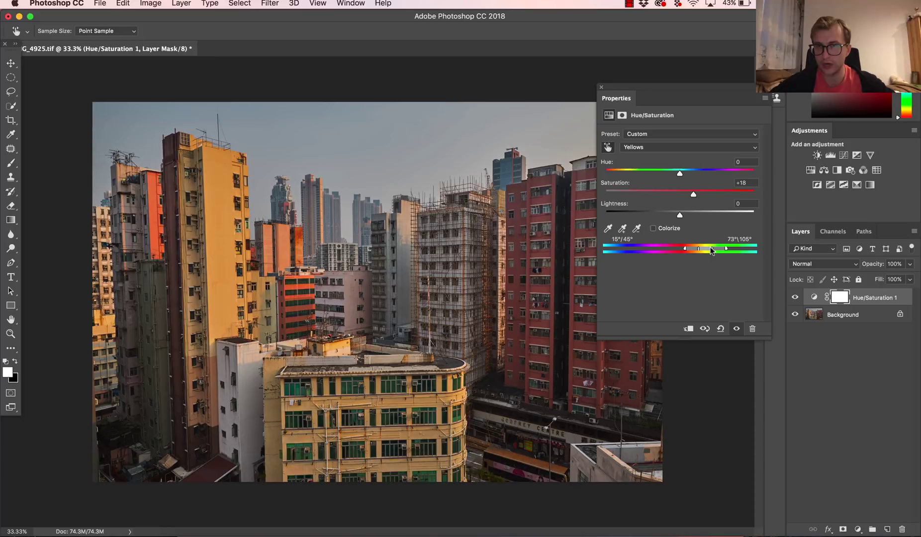
{"action": "left_click_drag", "start_coordinate": [711, 250], "coordinate": [719, 250]}
{"action": "left_click_drag", "start_coordinate": [693, 194], "coordinate": [702, 194]}
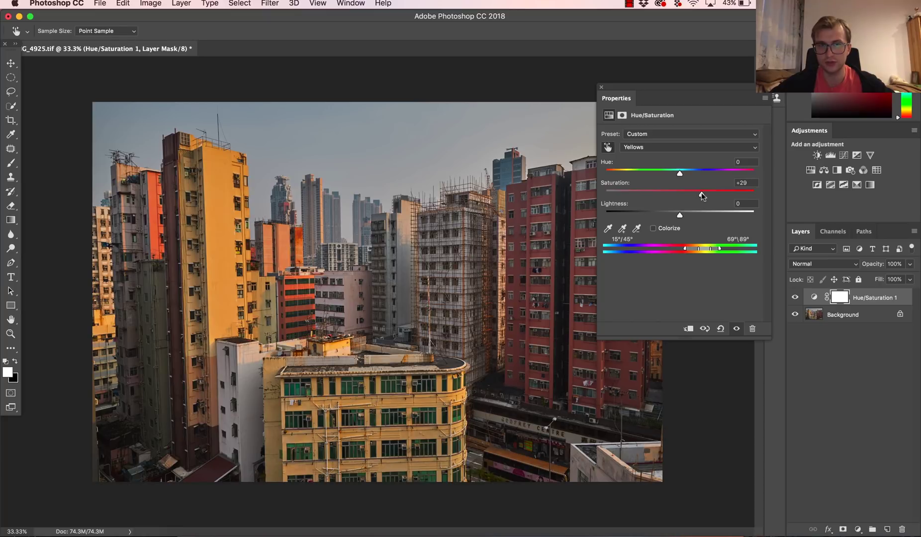
Target Reds from a red building, tighten the hue range, and set Saturation to +36.
{"action": "left_click", "coordinate": [522, 204]}
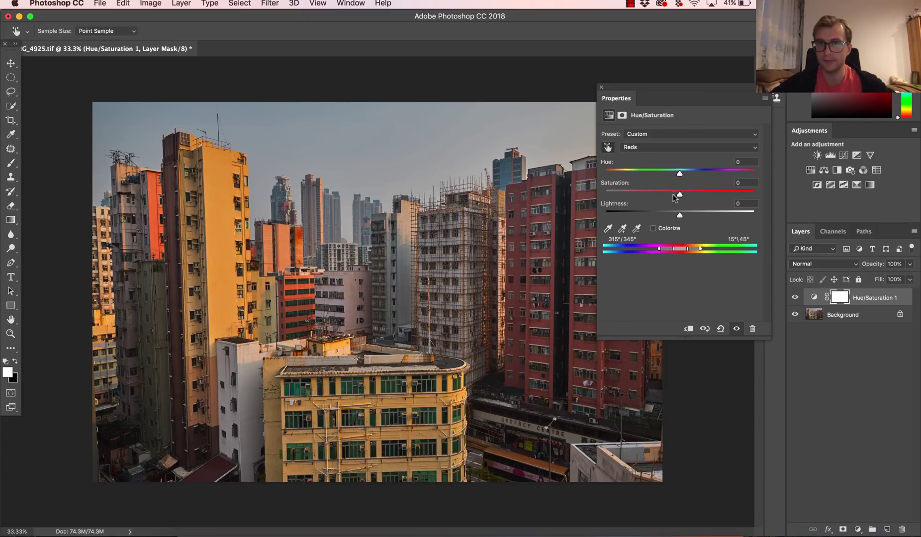
{"action": "left_click_drag", "start_coordinate": [679, 194], "coordinate": [698, 194]}
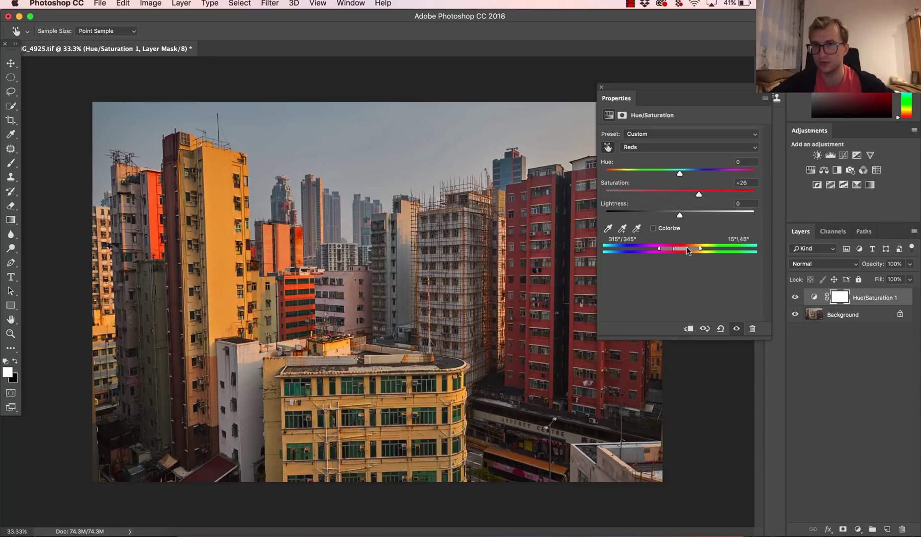
{"action": "left_click_drag", "start_coordinate": [687, 250], "coordinate": [690, 251]}
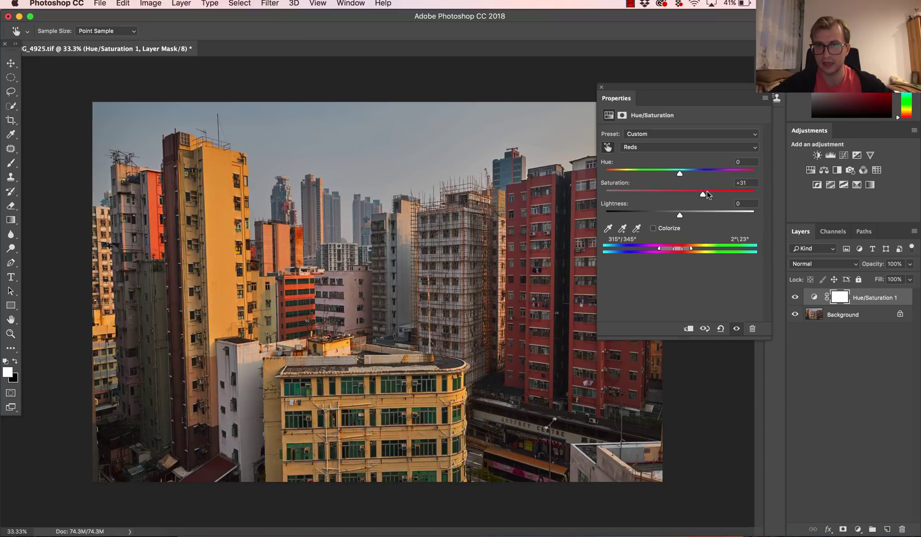
{"action": "left_click", "coordinate": [707, 192]}
{"action": "left_click_drag", "start_coordinate": [706, 192], "coordinate": [706, 193]}
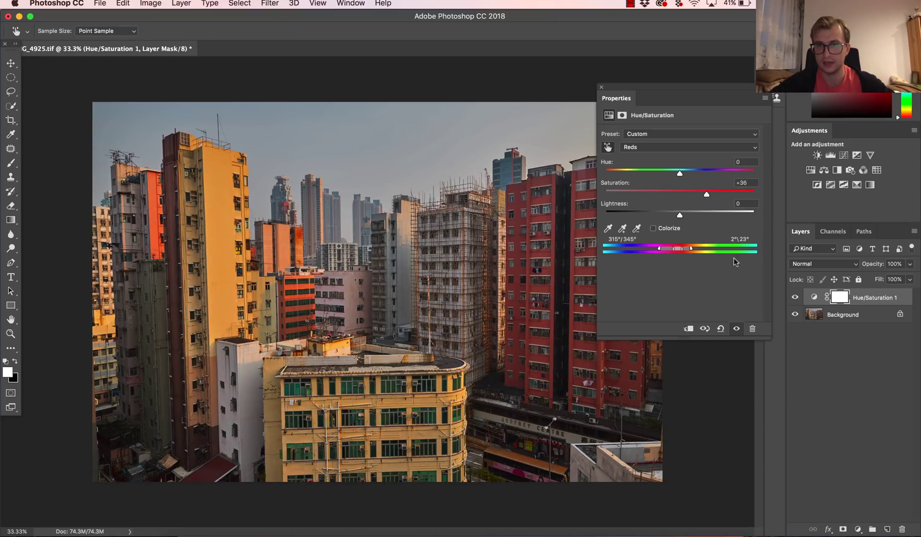
Compare with the Hue/Saturation layer hidden, then open the colour range list.
{"action": "left_click", "coordinate": [796, 297]}
{"action": "left_click", "coordinate": [796, 297]}
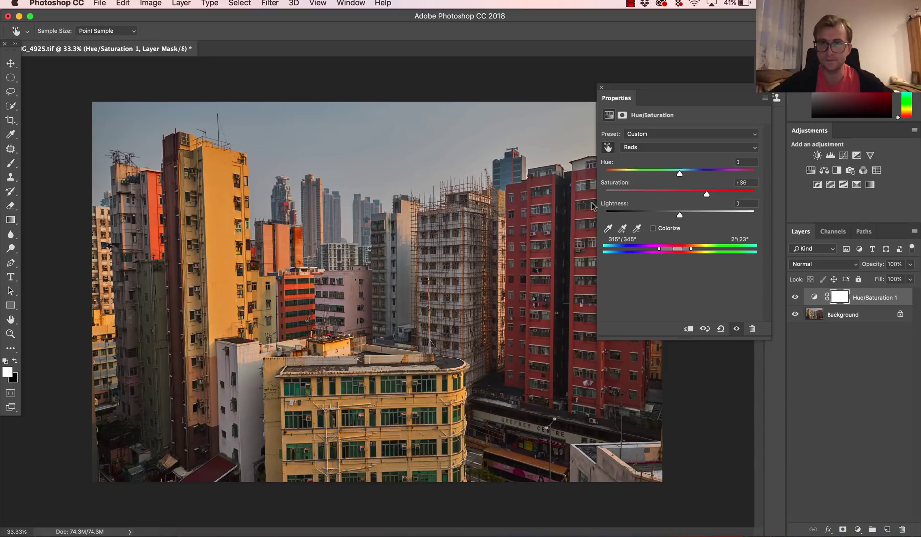
{"action": "left_click", "coordinate": [637, 149]}
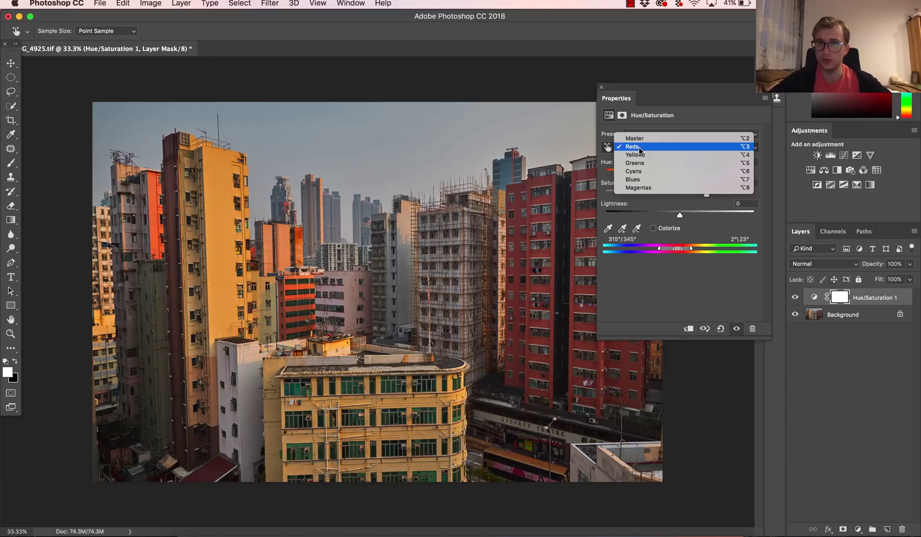
Try the Magentas range and sample a red building, then switch back to Reds.
{"action": "left_click", "coordinate": [650, 188]}
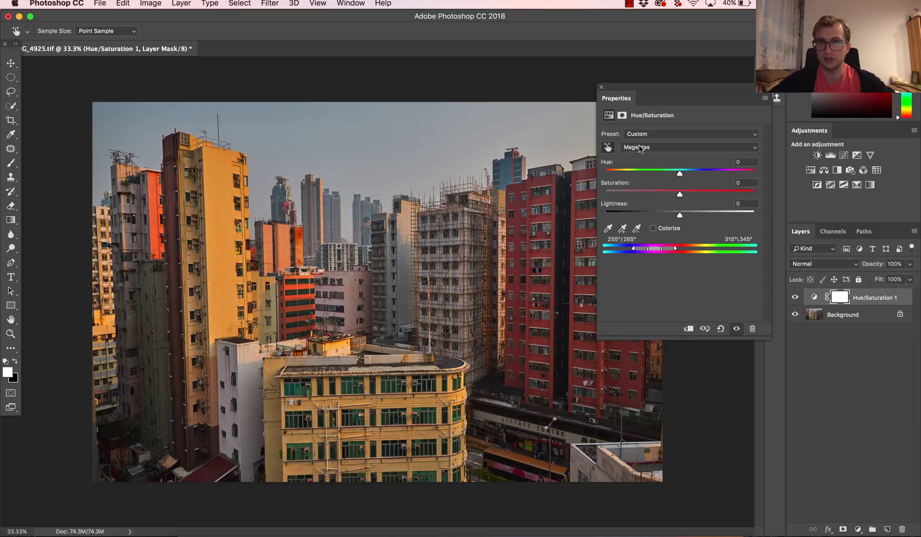
{"action": "left_click", "coordinate": [610, 230]}
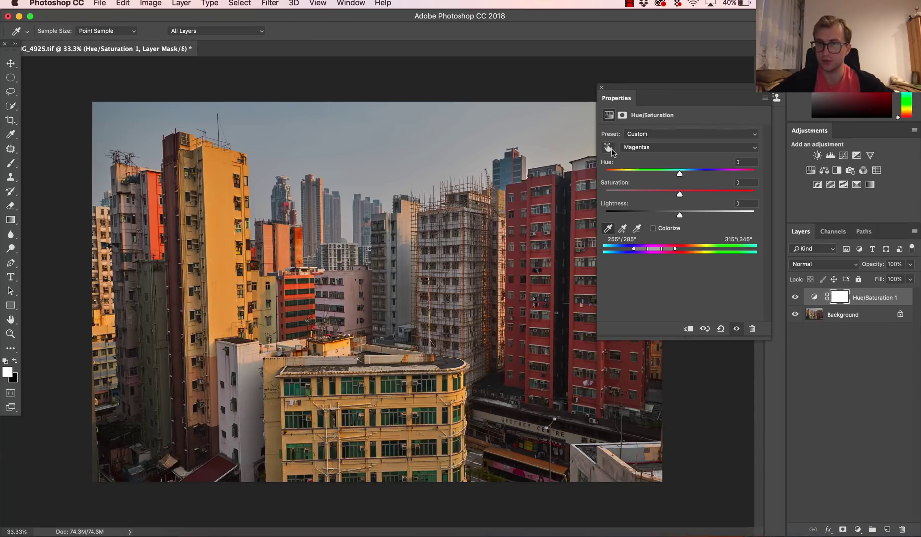
{"action": "left_click", "coordinate": [157, 196]}
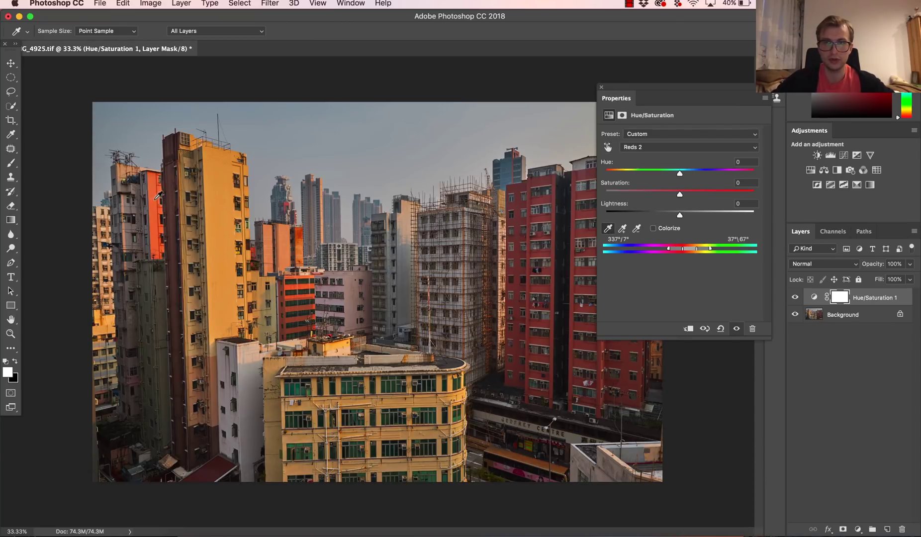
{"action": "left_click", "coordinate": [636, 149]}
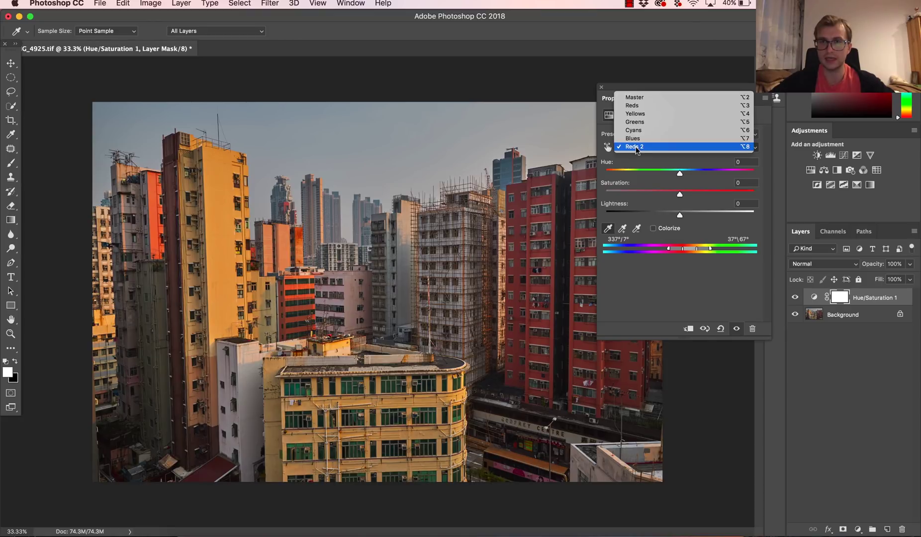
{"action": "left_click", "coordinate": [639, 105]}
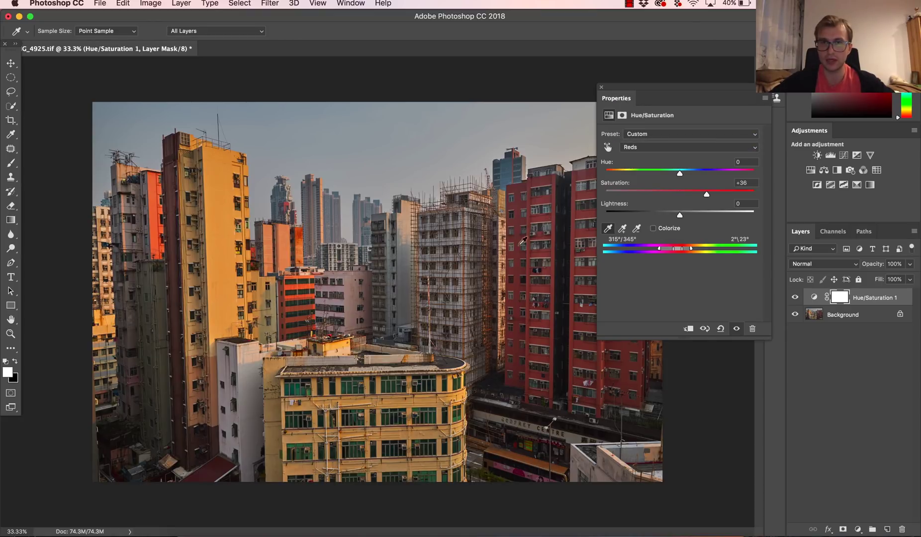
Adjust the second Reds range's hue span and saturation, then return to the Reds range.
{"action": "left_click", "coordinate": [646, 147]}
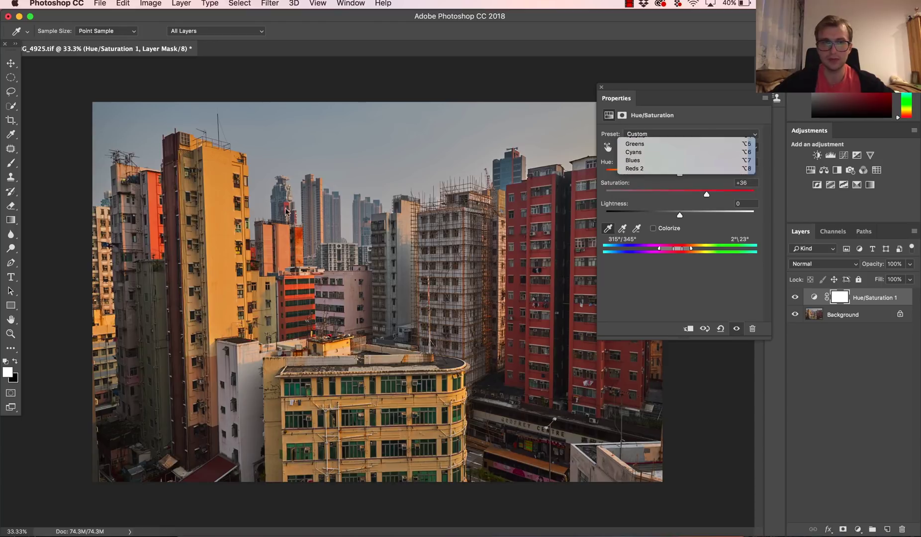
{"action": "key", "text": "alt+8"}
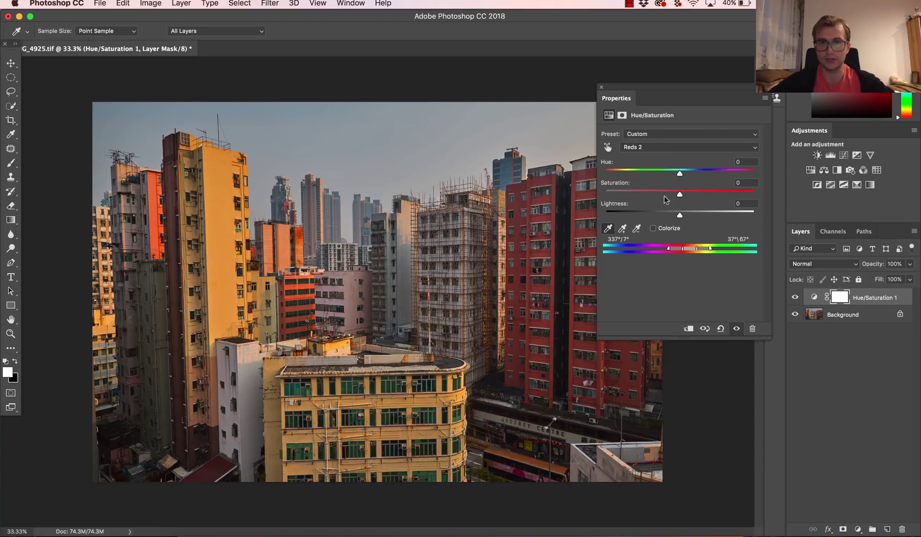
{"action": "left_click_drag", "start_coordinate": [679, 195], "coordinate": [671, 195]}
{"action": "left_click_drag", "start_coordinate": [696, 250], "coordinate": [681, 250]}
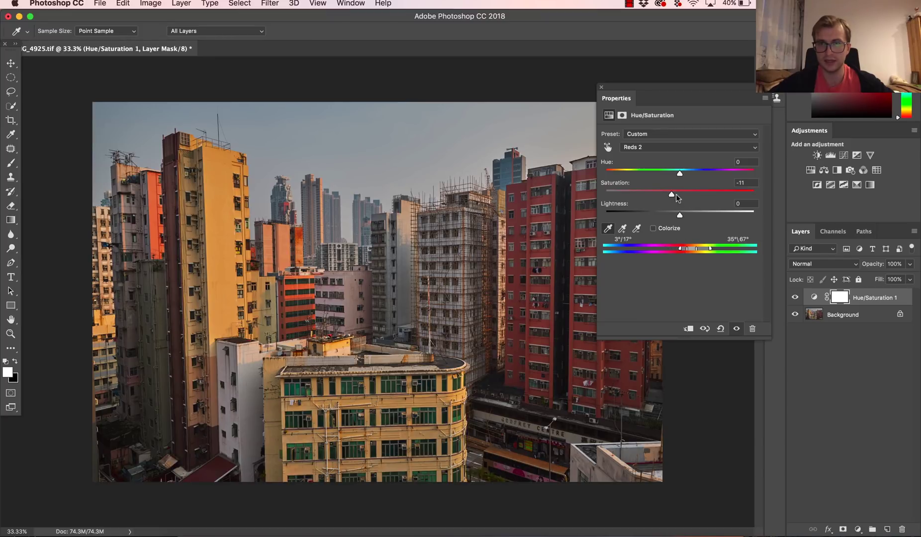
{"action": "left_click_drag", "start_coordinate": [676, 194], "coordinate": [674, 192]}
{"action": "left_click_drag", "start_coordinate": [673, 192], "coordinate": [715, 194]}
{"action": "left_click", "coordinate": [644, 147]}
{"action": "left_click", "coordinate": [639, 108]}
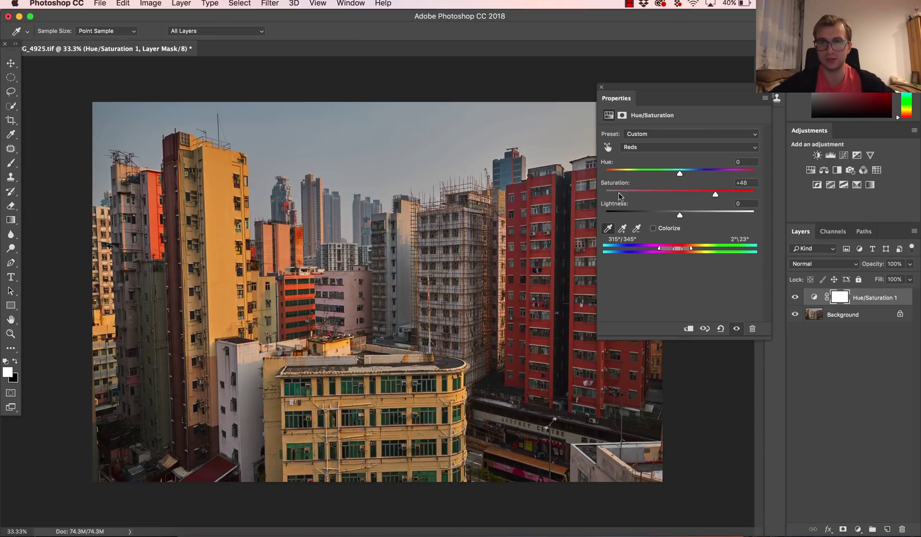
Sample the sky with the targeted hand and raise the Cyans saturation.
{"action": "left_click", "coordinate": [608, 147]}
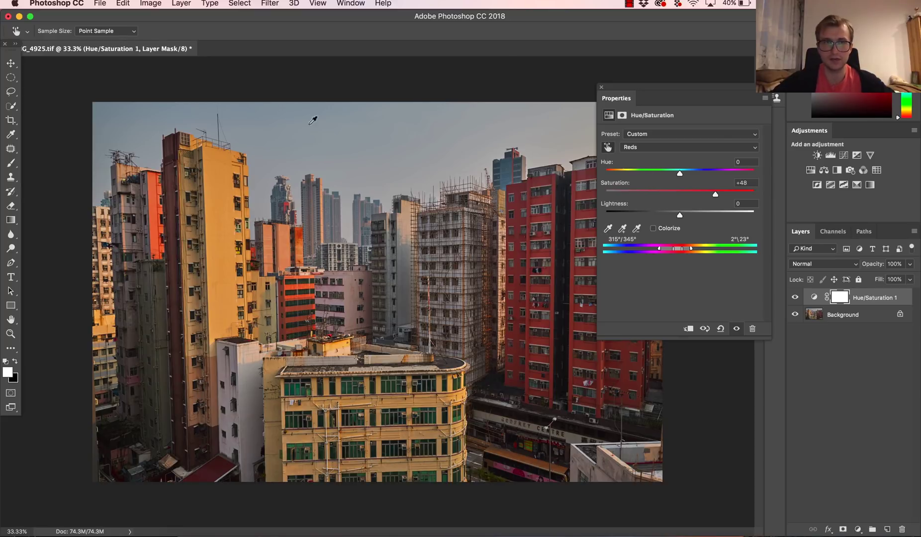
{"action": "left_click", "coordinate": [273, 113]}
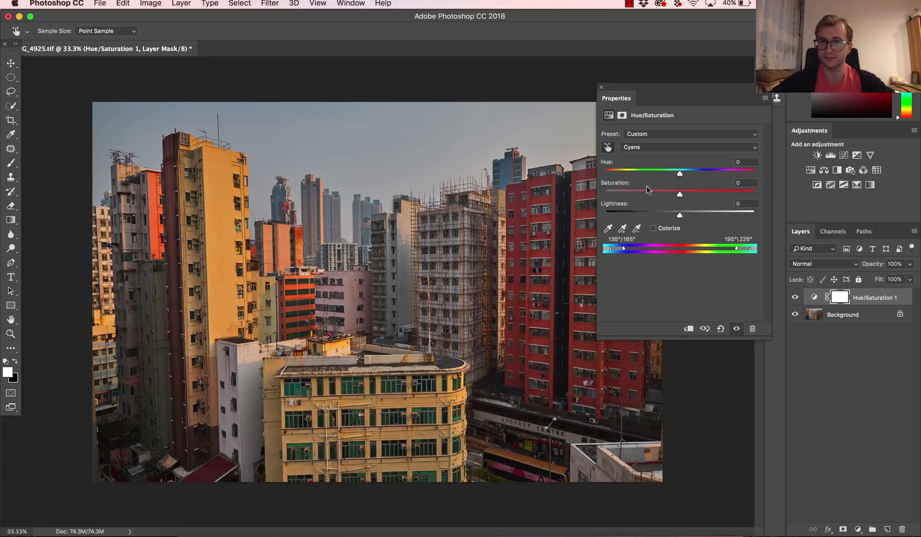
{"action": "left_click_drag", "start_coordinate": [691, 193], "coordinate": [700, 195]}
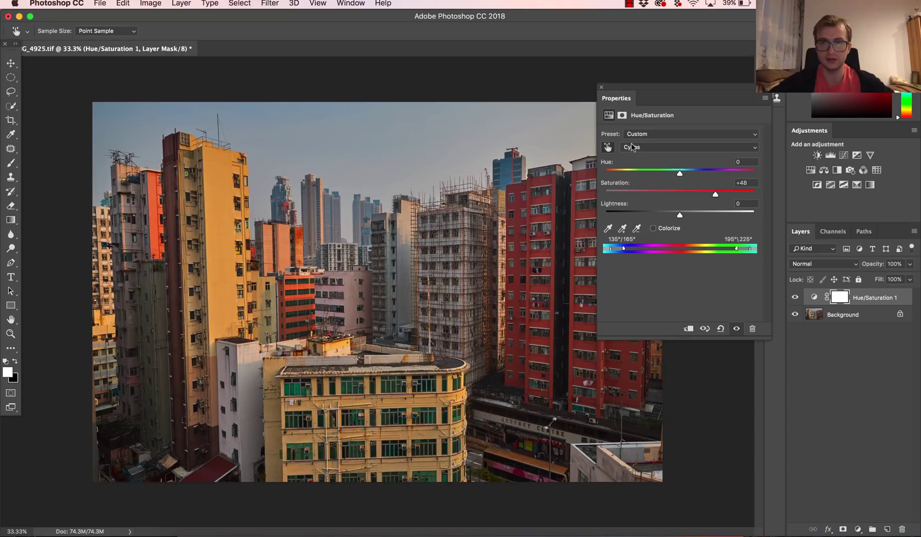
Switch to Blues and set Saturation to +59 and Hue to +14.
{"action": "left_click", "coordinate": [168, 108]}
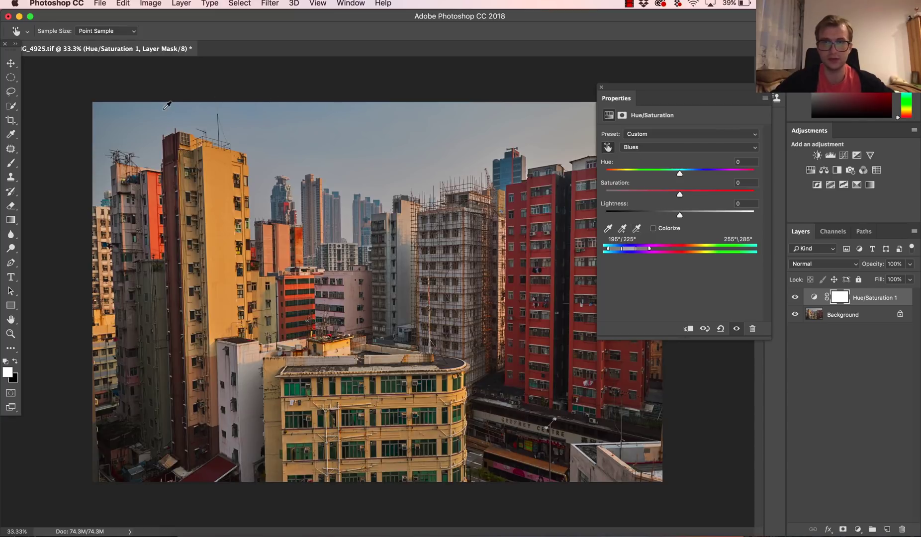
{"action": "left_click_drag", "start_coordinate": [694, 194], "coordinate": [710, 190]}
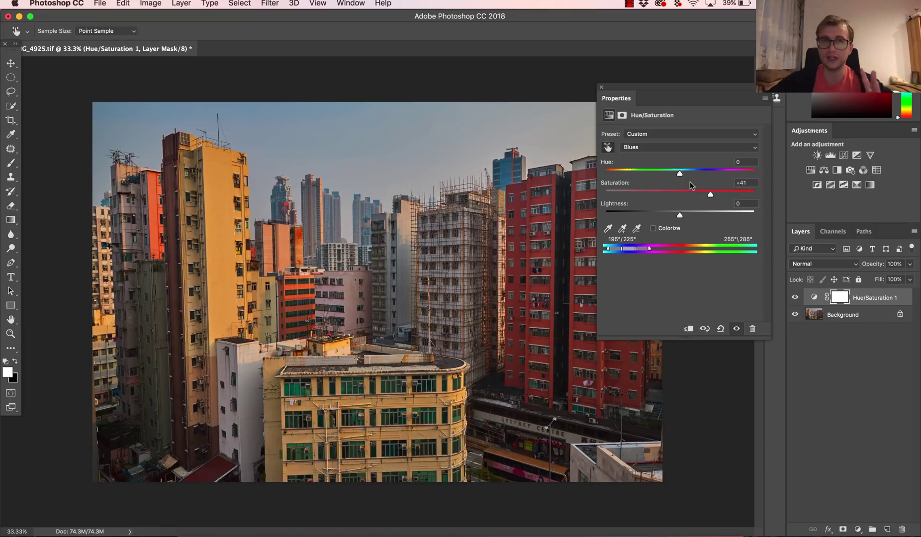
{"action": "left_click_drag", "start_coordinate": [680, 173], "coordinate": [665, 174]}
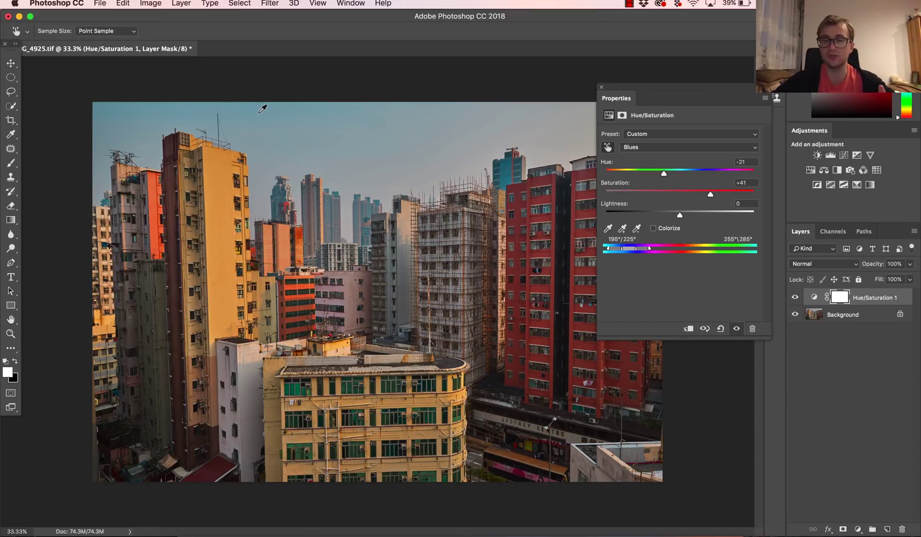
{"action": "left_click_drag", "start_coordinate": [664, 174], "coordinate": [692, 178]}
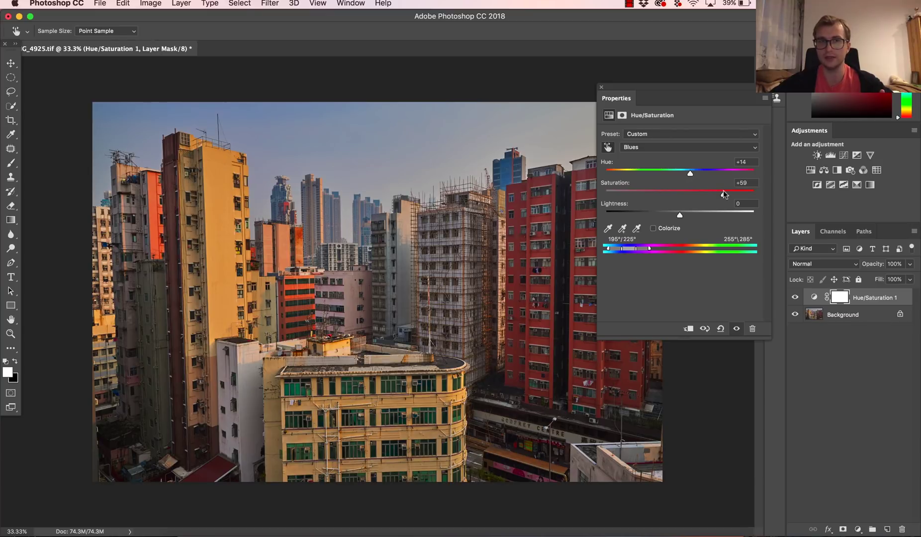
Close Properties, compare the layer on and off, and set Hue/Saturation 1 to Color blend mode.
{"action": "left_click", "coordinate": [601, 87]}
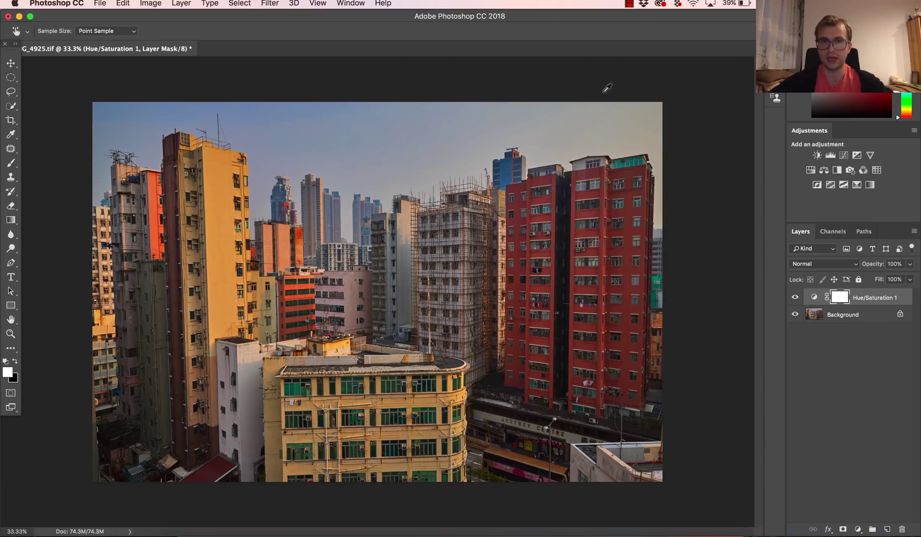
{"action": "left_click", "coordinate": [794, 297]}
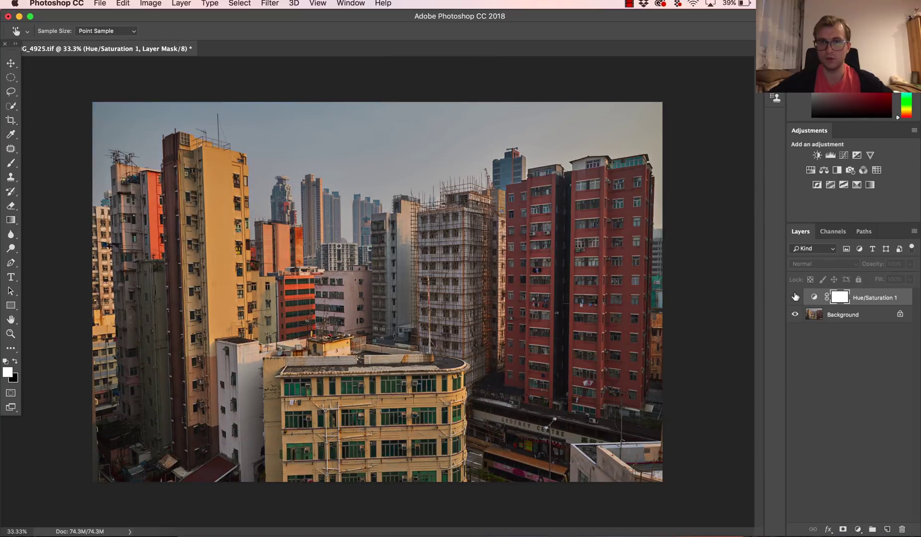
{"action": "left_click", "coordinate": [795, 297]}
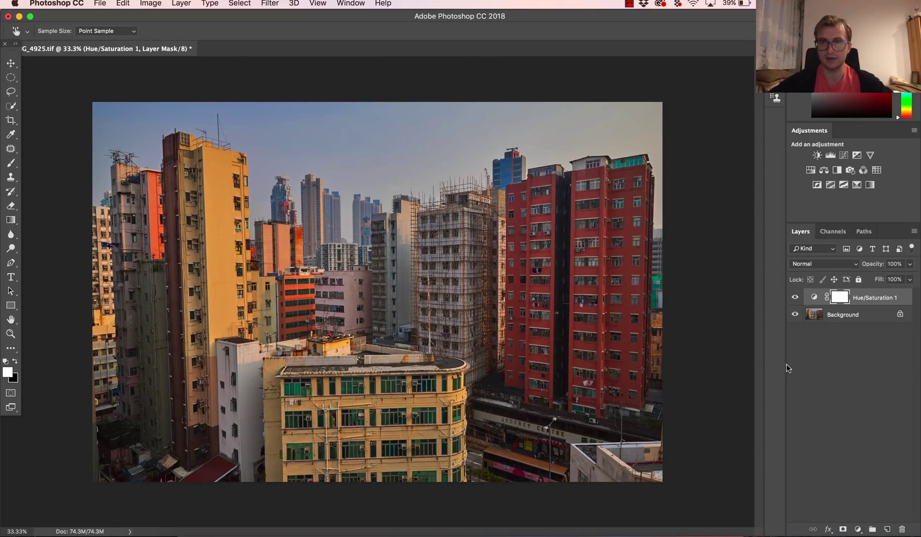
{"action": "left_click", "coordinate": [809, 263]}
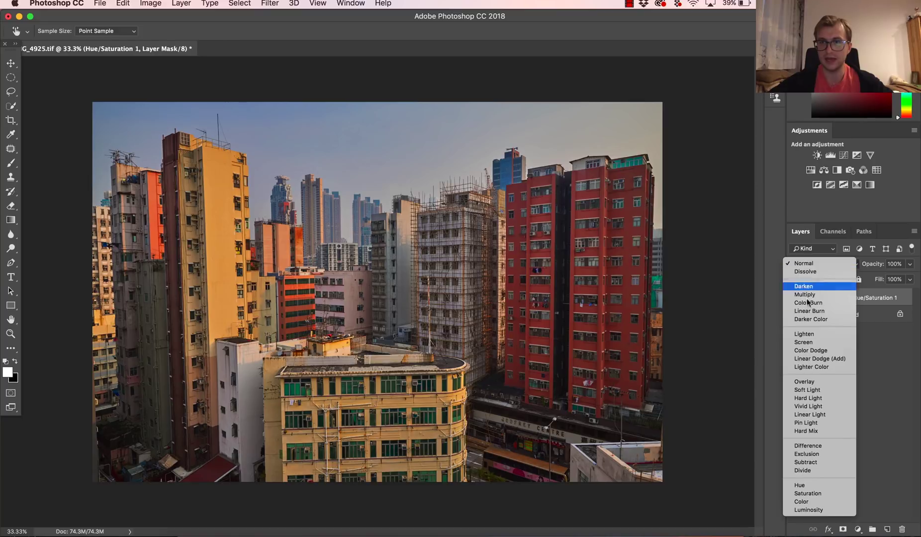
{"action": "left_click", "coordinate": [797, 502]}
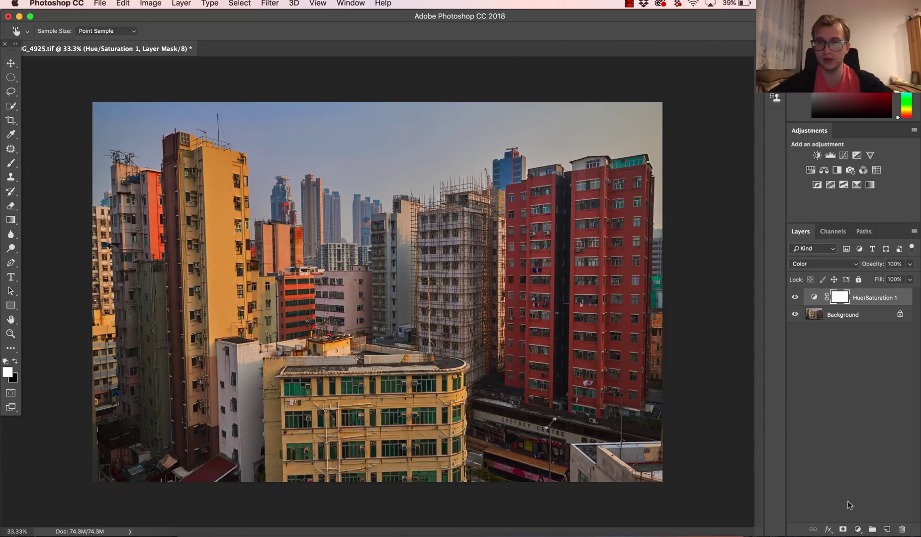
Add a Levels layer with input levels 13, 1.12 and 224, then close Properties.
{"action": "left_click", "coordinate": [858, 529]}
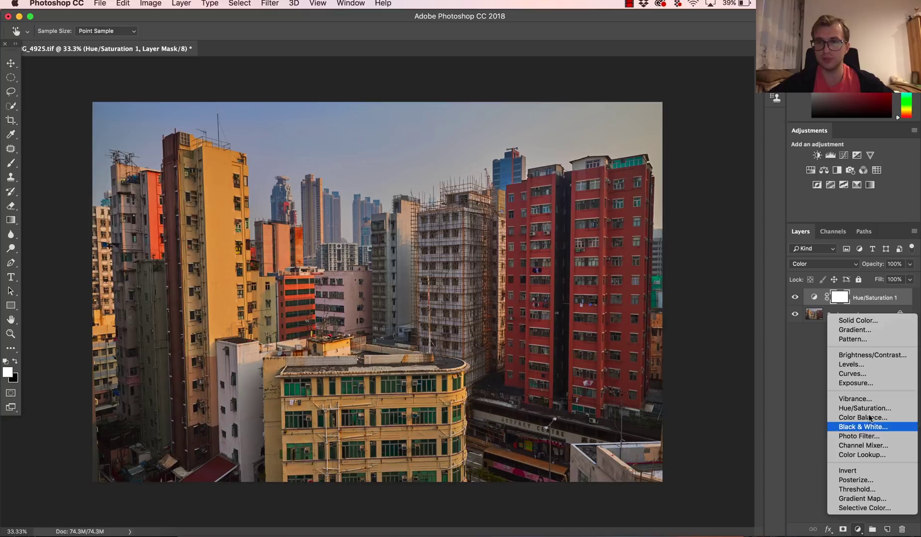
{"action": "left_click", "coordinate": [851, 363]}
{"action": "left_click_drag", "start_coordinate": [621, 211], "coordinate": [622, 211]}
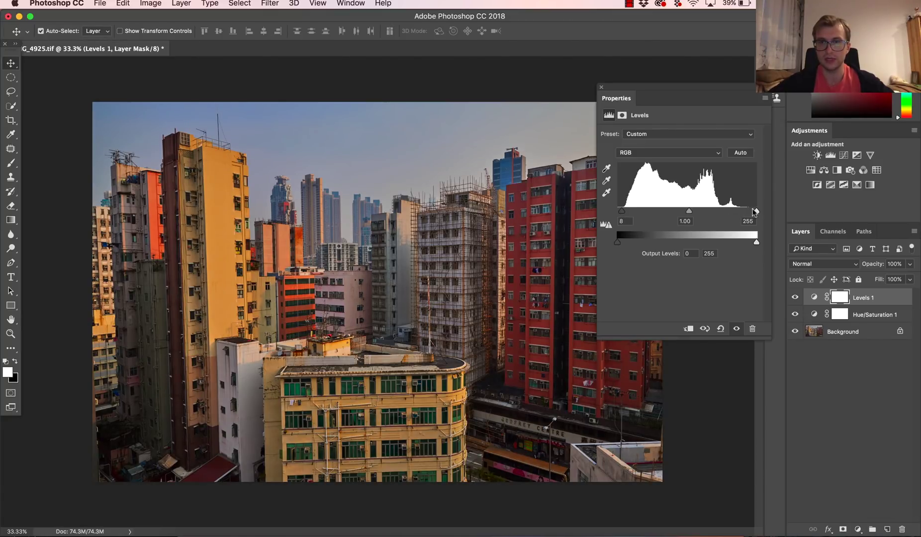
{"action": "left_click_drag", "start_coordinate": [754, 212], "coordinate": [744, 212]}
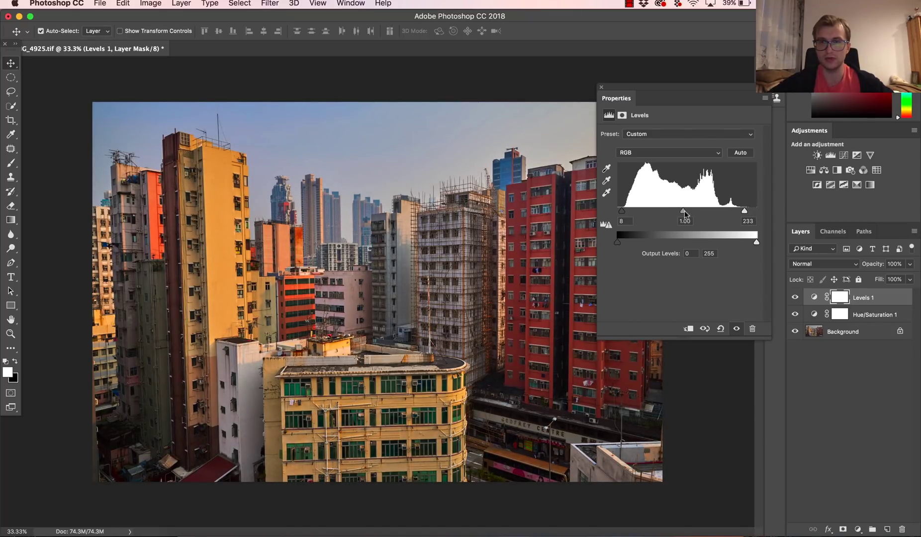
{"action": "left_click_drag", "start_coordinate": [684, 211], "coordinate": [678, 212]}
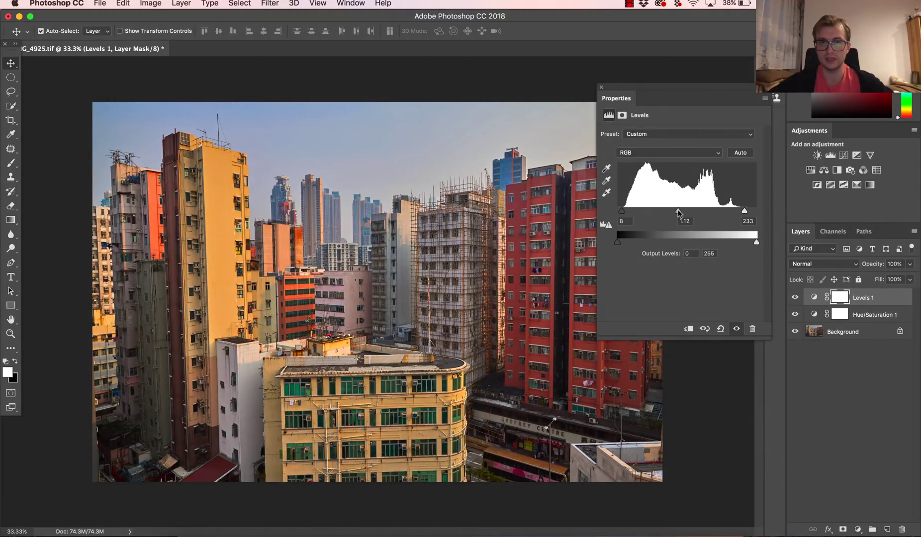
{"action": "left_click_drag", "start_coordinate": [744, 210], "coordinate": [740, 211]}
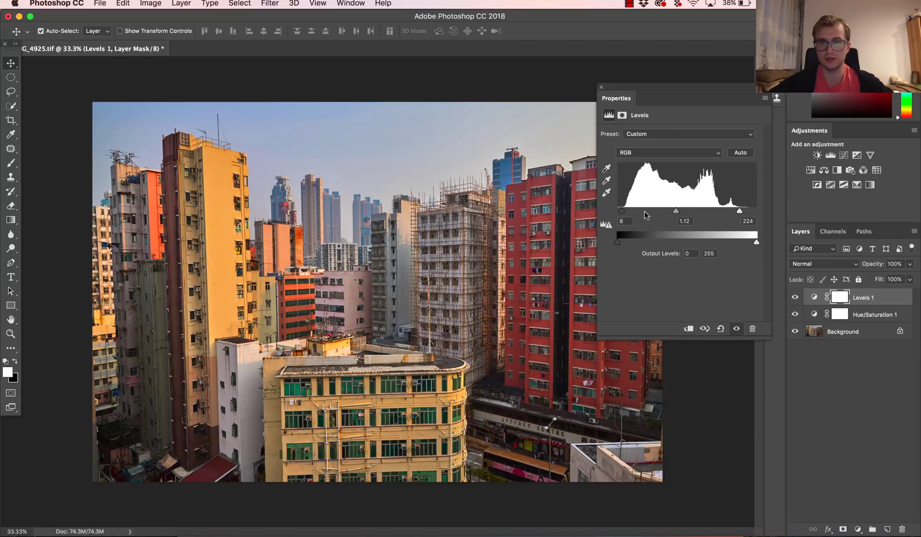
{"action": "left_click_drag", "start_coordinate": [621, 211], "coordinate": [625, 211]}
{"action": "left_click", "coordinate": [601, 87]}
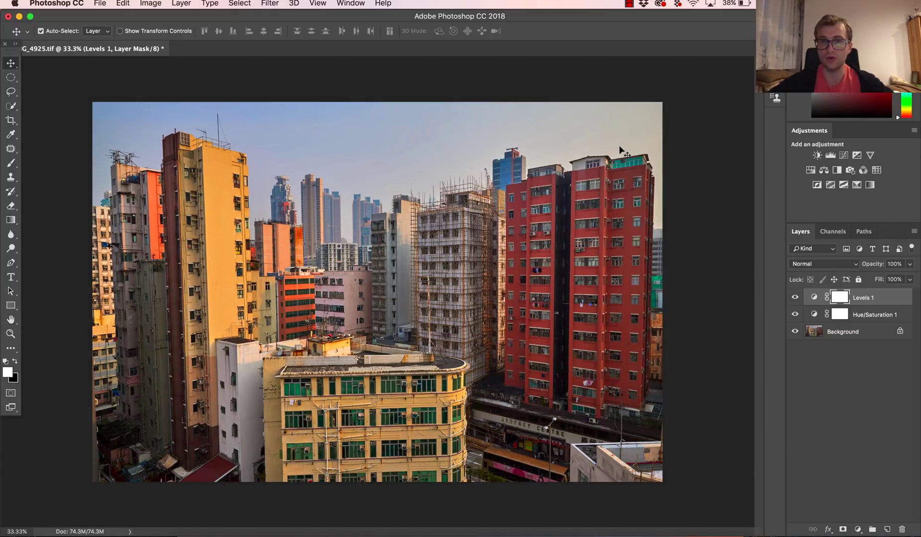